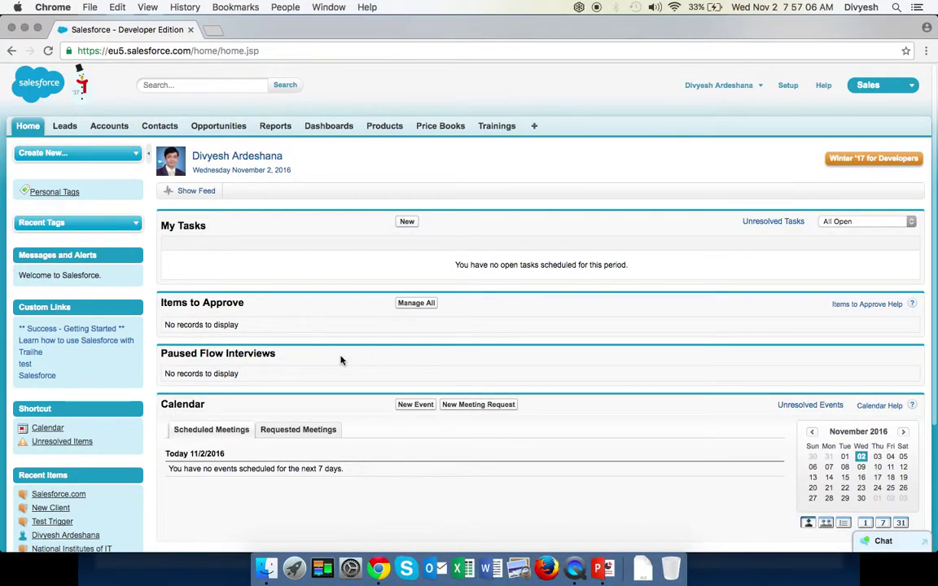
Go to Setup > Customize > Tab Names and Labels > Rename Tabs and Labels and edit the Accounts tab.
{"action": "scroll", "coordinate": [632, 258], "scroll_direction": "down", "scroll_amount": 5}
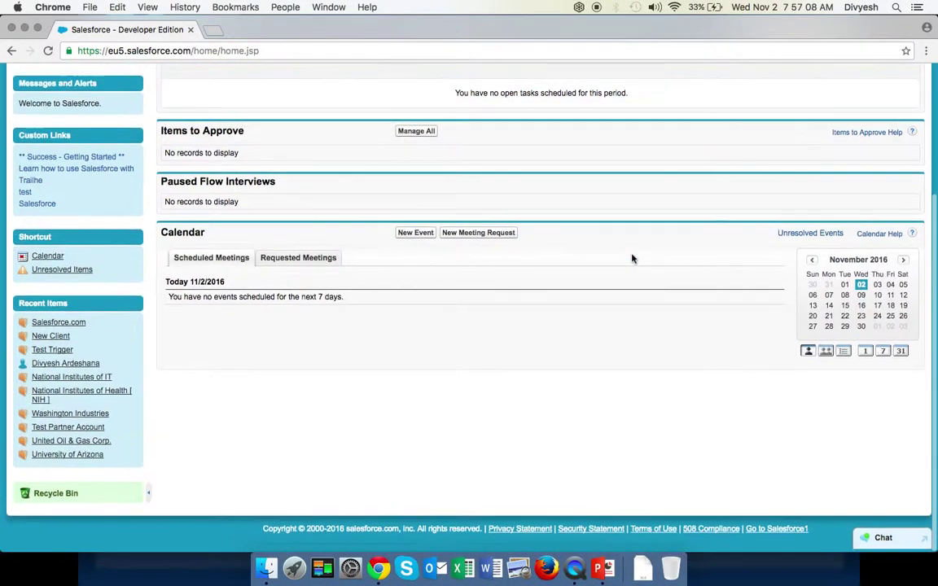
{"action": "scroll", "coordinate": [632, 259], "scroll_direction": "up", "scroll_amount": 5}
{"action": "left_click", "coordinate": [788, 86]}
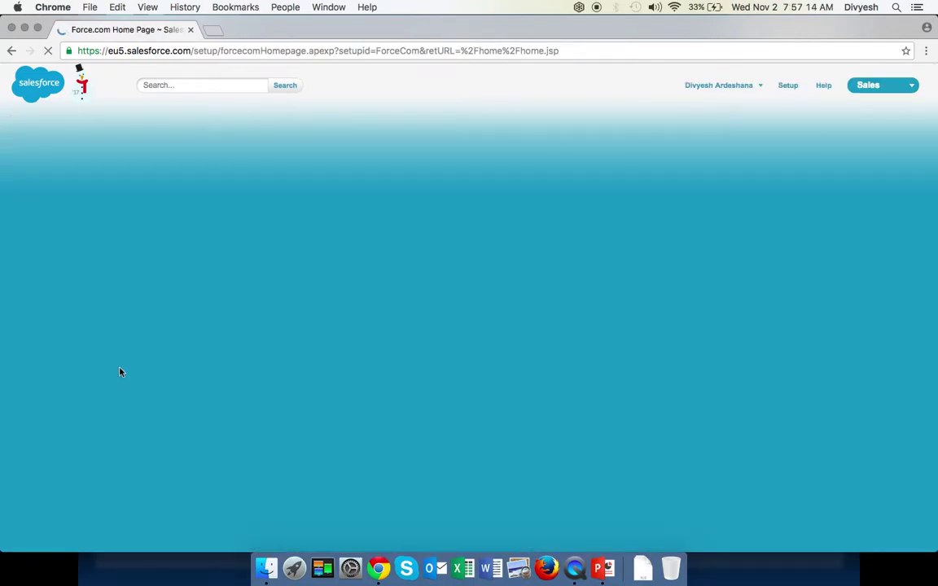
{"action": "scroll", "coordinate": [120, 372], "scroll_direction": "down", "scroll_amount": 5}
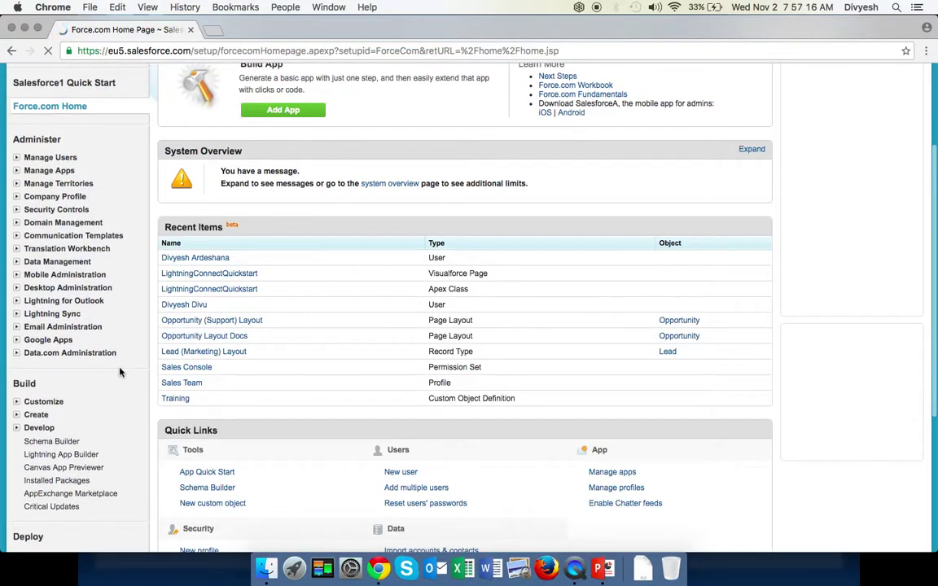
{"action": "left_click", "coordinate": [17, 404]}
{"action": "scroll", "coordinate": [25, 391], "scroll_direction": "down", "scroll_amount": 1}
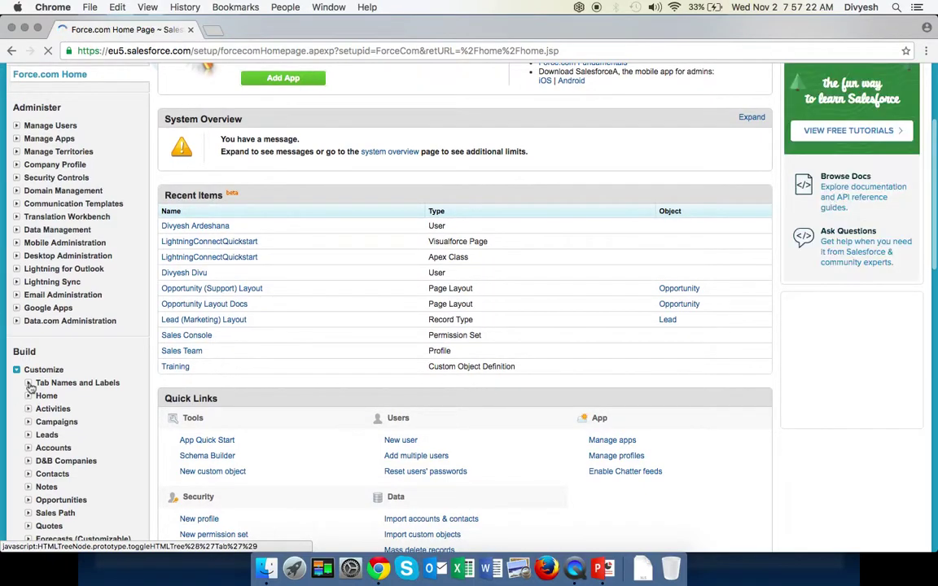
{"action": "left_click", "coordinate": [29, 384]}
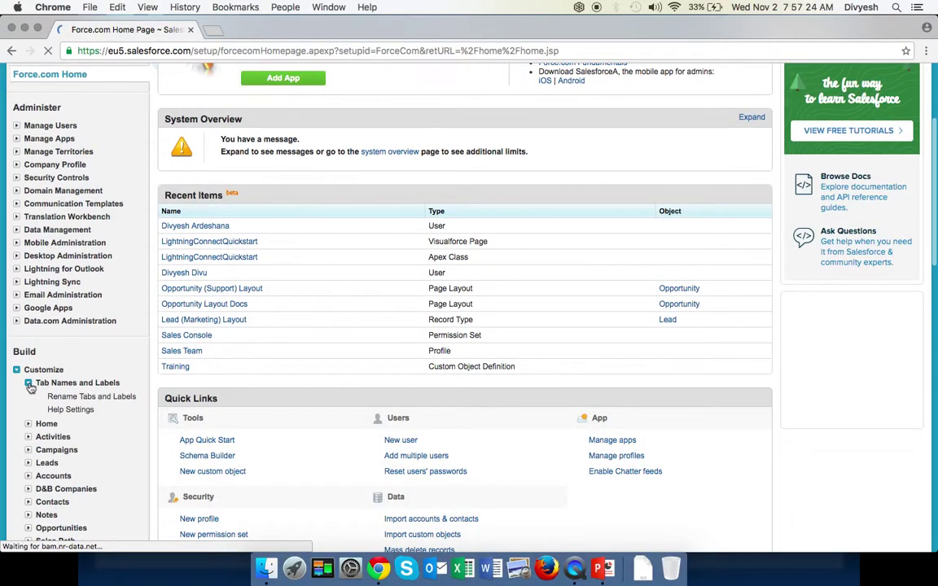
{"action": "left_click", "coordinate": [68, 398]}
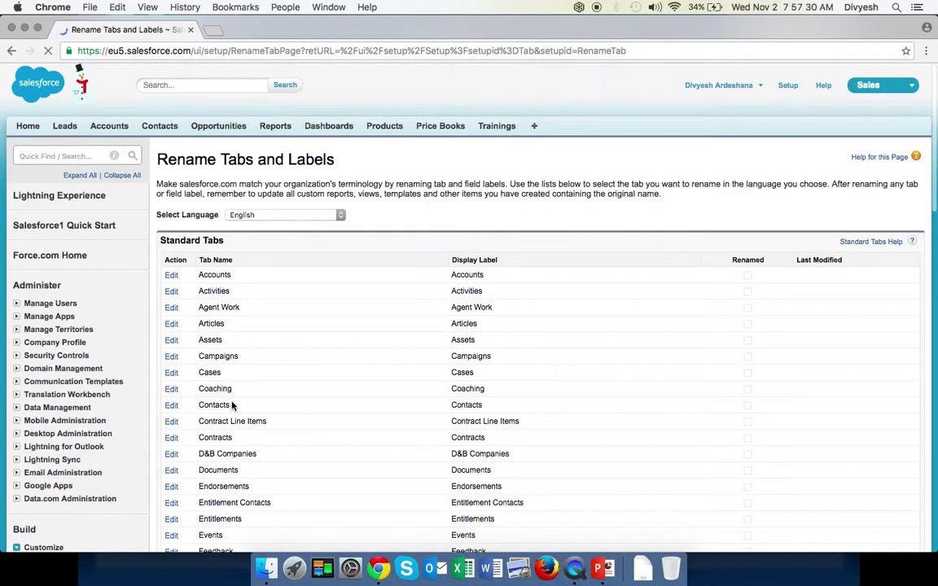
{"action": "left_click", "coordinate": [173, 277]}
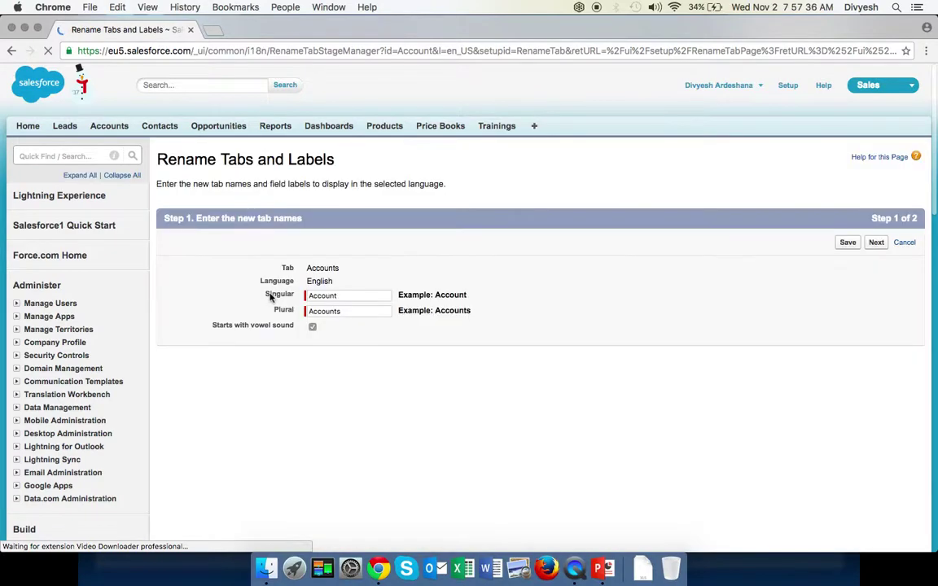
Replace Account with Client as the singular name and Clients as the plural, then go to the next step.
{"action": "left_click", "coordinate": [365, 297]}
{"action": "double_click", "coordinate": [365, 296]}
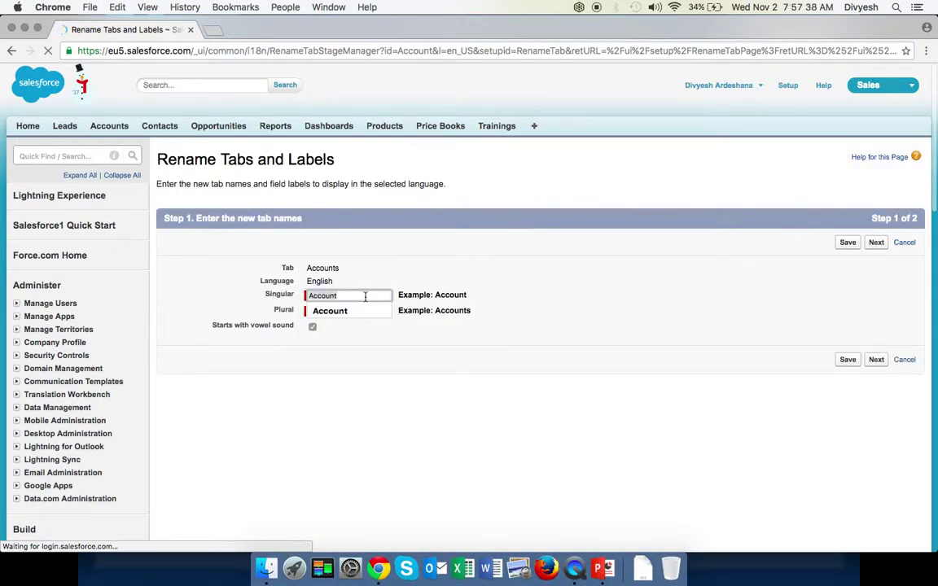
{"action": "type", "text": "Clien"}
{"action": "key", "text": "Tab"}
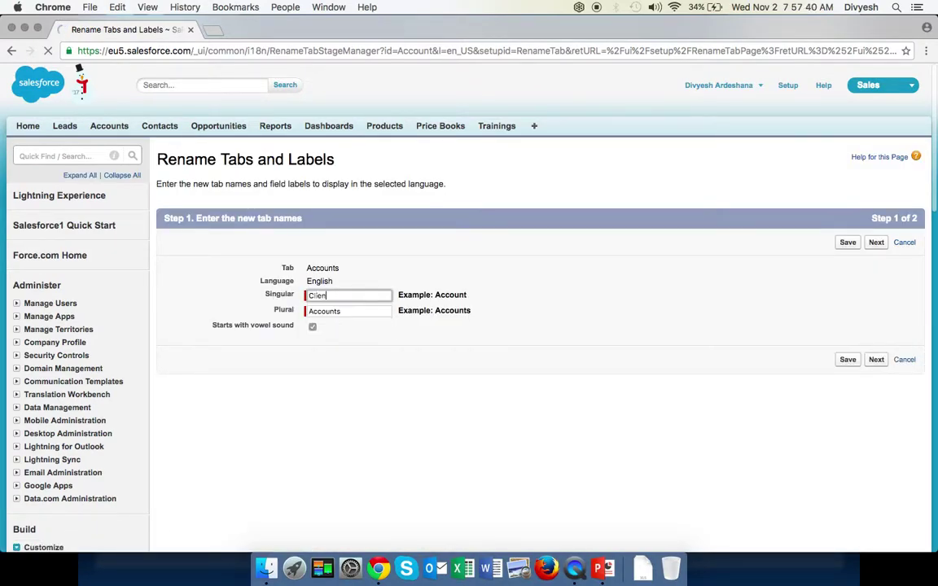
{"action": "left_click", "coordinate": [365, 297]}
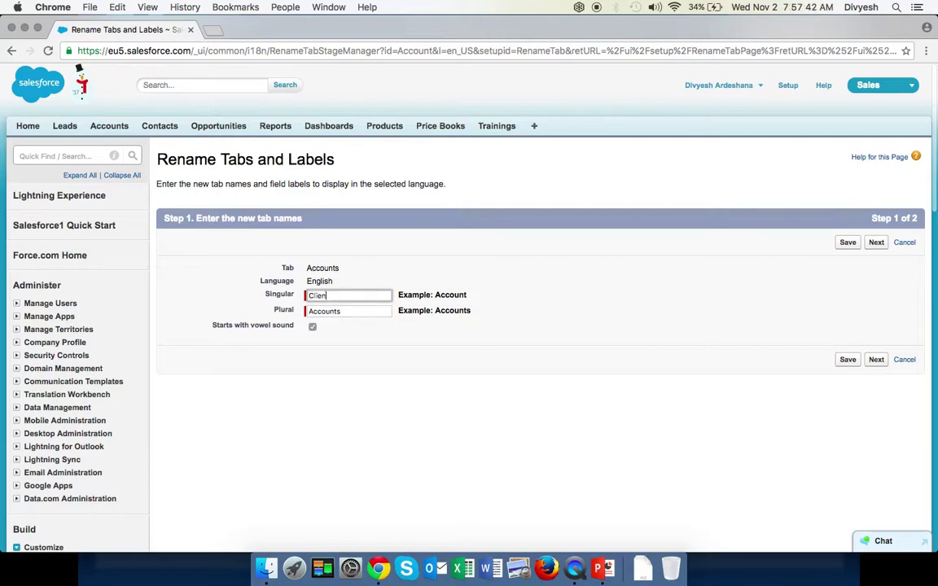
{"action": "type", "text": "t"}
{"action": "key", "text": "Tab"}
{"action": "type", "text": "Cl"}
{"action": "key", "text": "Down"}
{"action": "key", "text": "Return"}
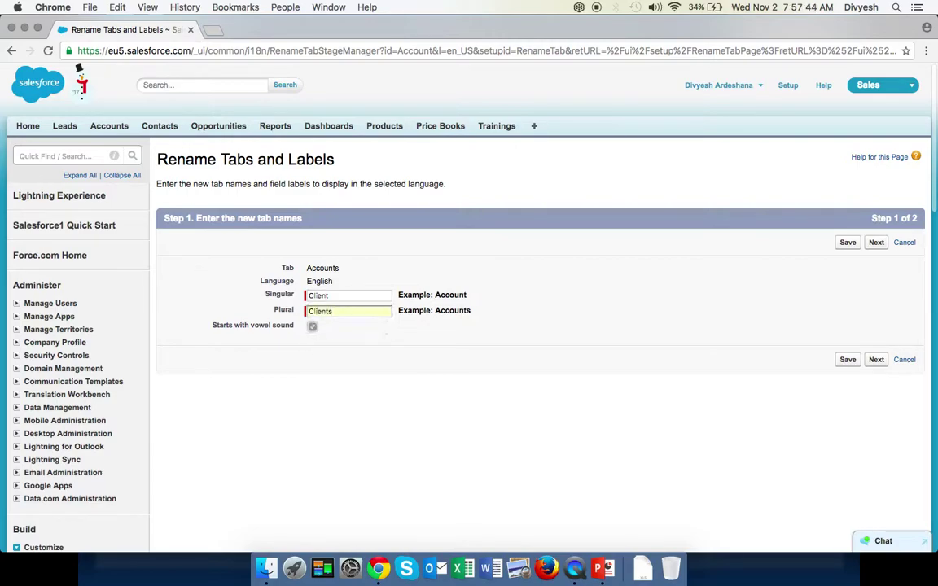
{"action": "left_click", "coordinate": [877, 243]}
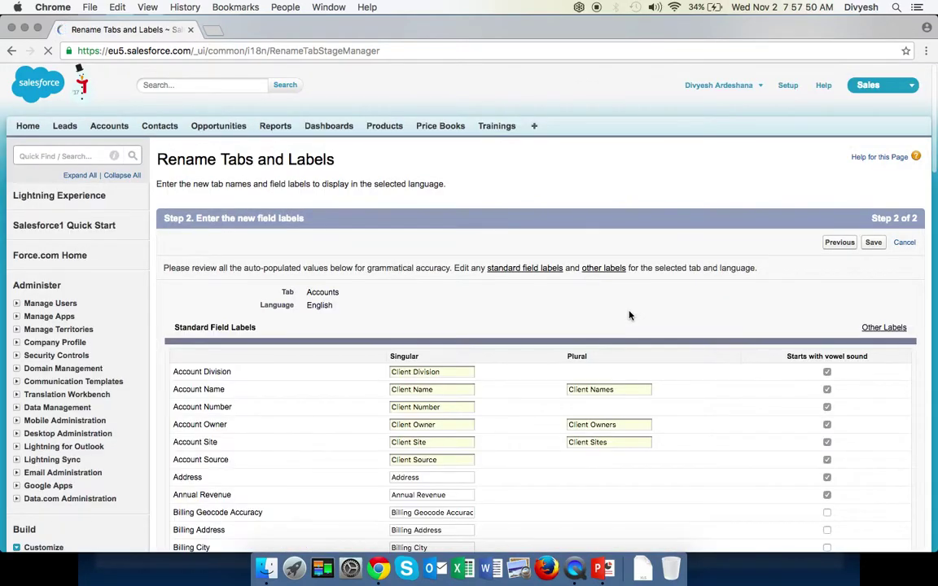
Change Billing to Office in the Billing Geocode Accuracy and Billing Address field labels.
{"action": "scroll", "coordinate": [316, 270], "scroll_direction": "down", "scroll_amount": 3}
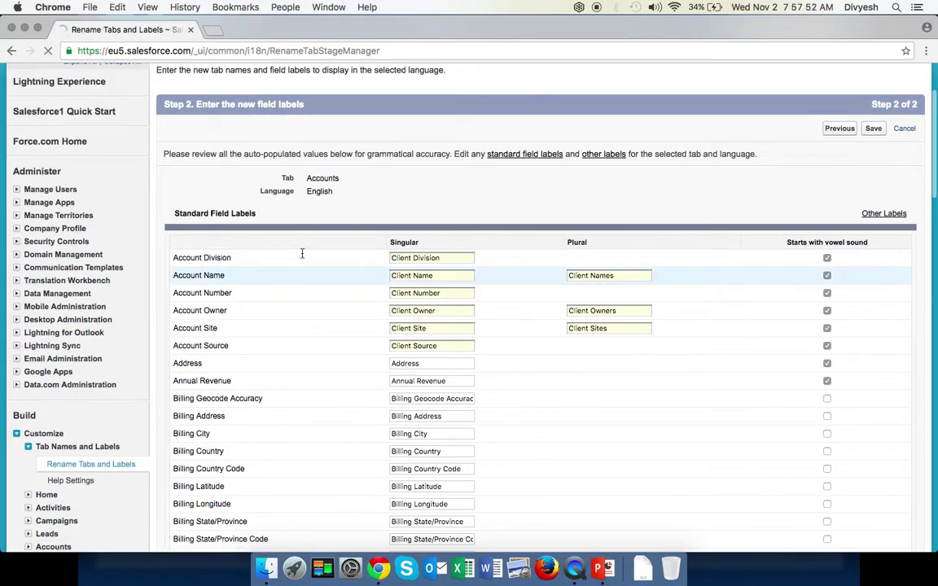
{"action": "scroll", "coordinate": [373, 339], "scroll_direction": "down", "scroll_amount": 3}
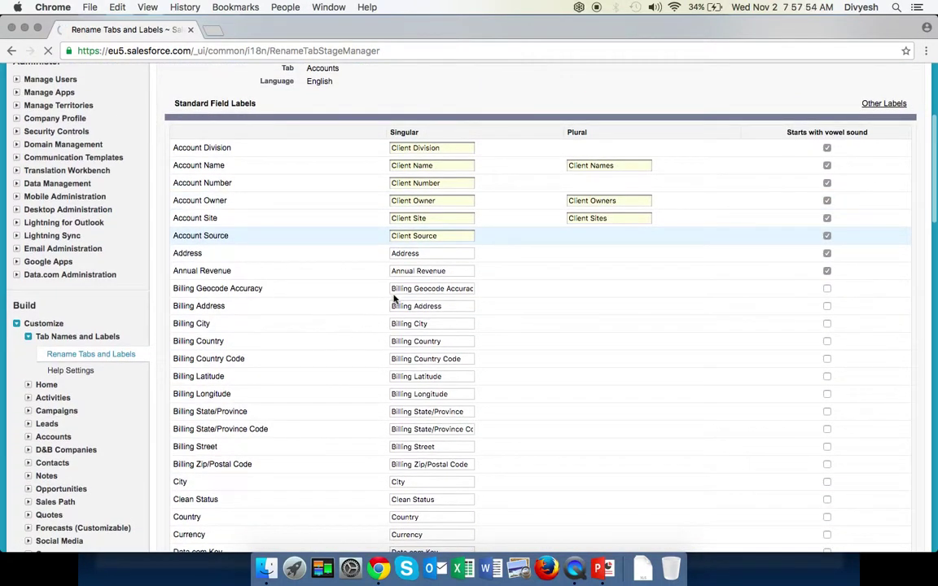
{"action": "left_click", "coordinate": [399, 288]}
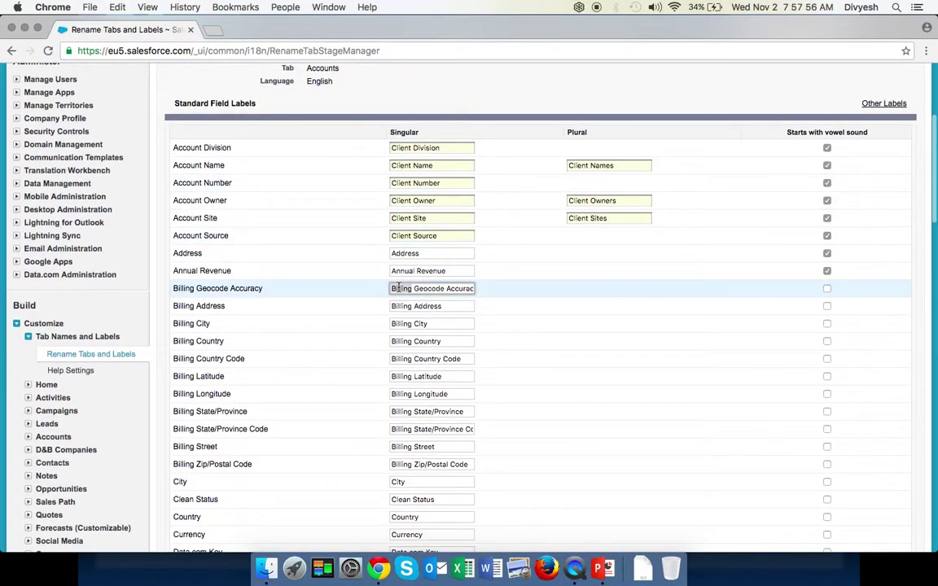
{"action": "double_click", "coordinate": [399, 289]}
{"action": "key", "text": "BackSpace"}
{"action": "type", "text": "Office"}
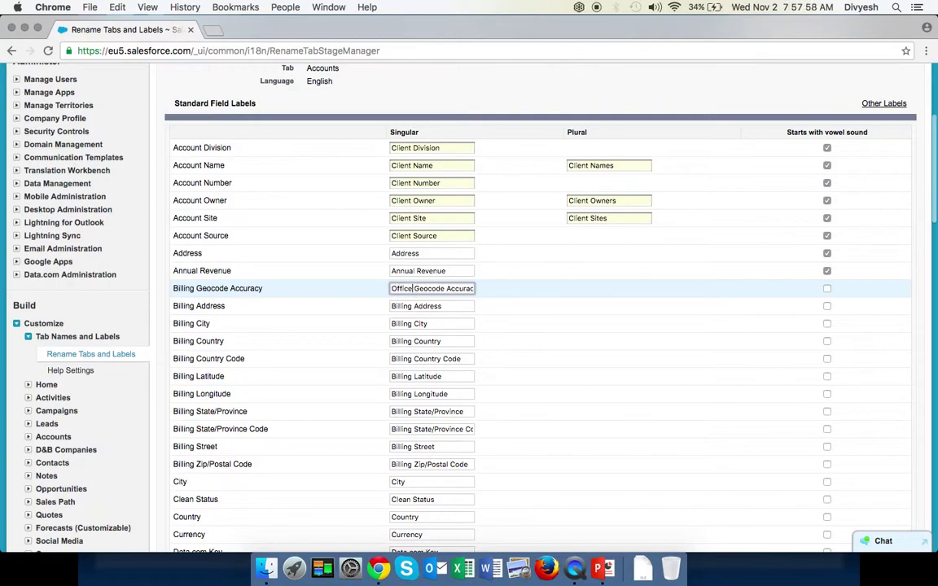
{"action": "left_click", "coordinate": [403, 306]}
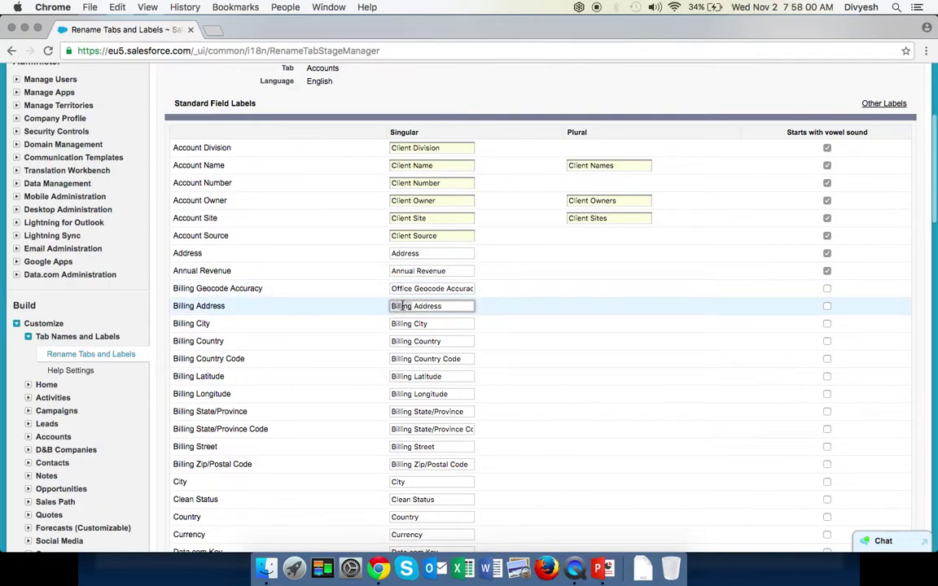
{"action": "double_click", "coordinate": [403, 307]}
{"action": "type", "text": "Office"}
Change Billing to Office in the Billing City, Billing Country and Billing Country Code labels.
{"action": "left_click", "coordinate": [399, 323]}
{"action": "double_click", "coordinate": [399, 323]}
{"action": "type", "text": "Office"}
{"action": "left_click", "coordinate": [399, 341]}
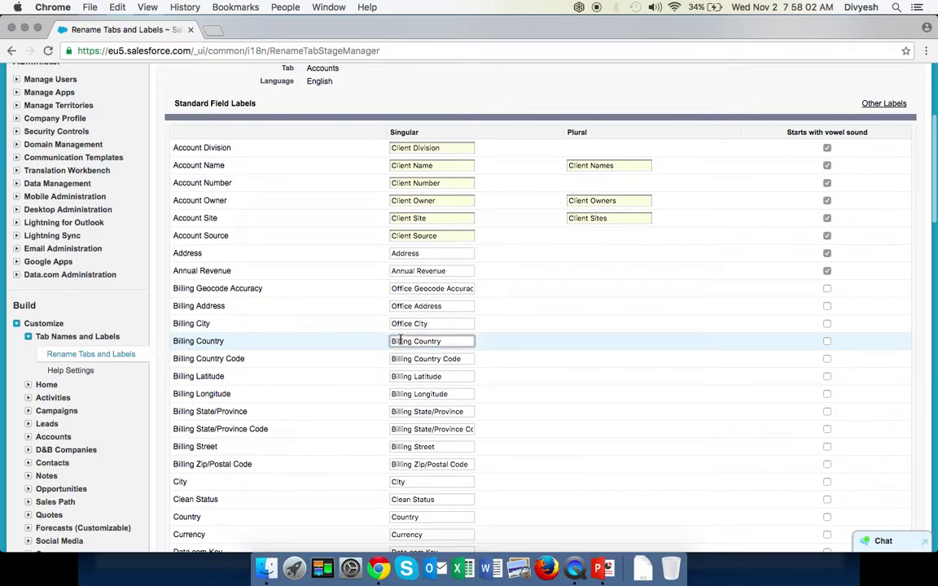
{"action": "double_click", "coordinate": [399, 341]}
{"action": "type", "text": "Office"}
{"action": "left_click", "coordinate": [400, 358]}
{"action": "double_click", "coordinate": [400, 358]}
{"action": "type", "text": "Office"}
{"action": "left_click", "coordinate": [401, 376]}
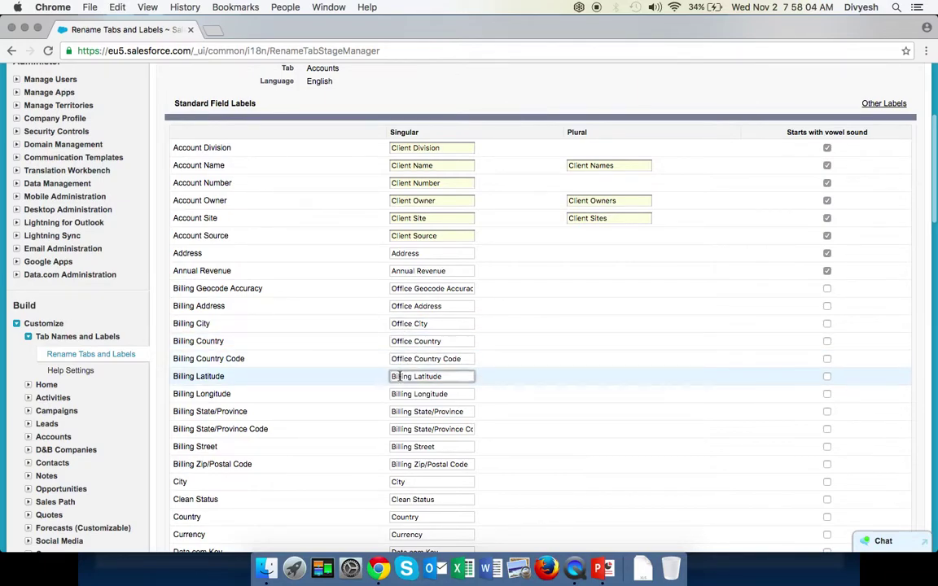
Rename the Website field label to URL and save the field labels.
{"action": "scroll", "coordinate": [401, 377], "scroll_direction": "down", "scroll_amount": 5}
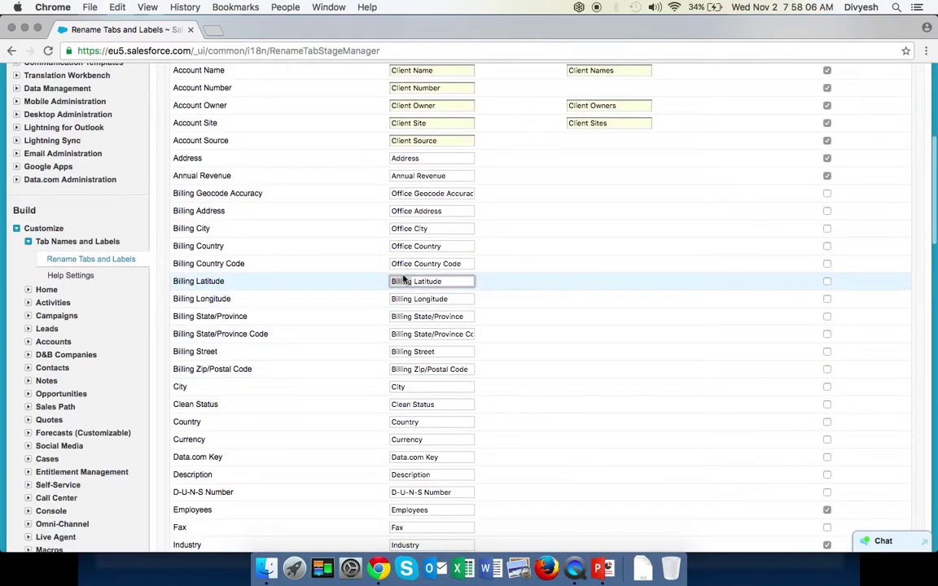
{"action": "scroll", "coordinate": [402, 278], "scroll_direction": "down", "scroll_amount": 8}
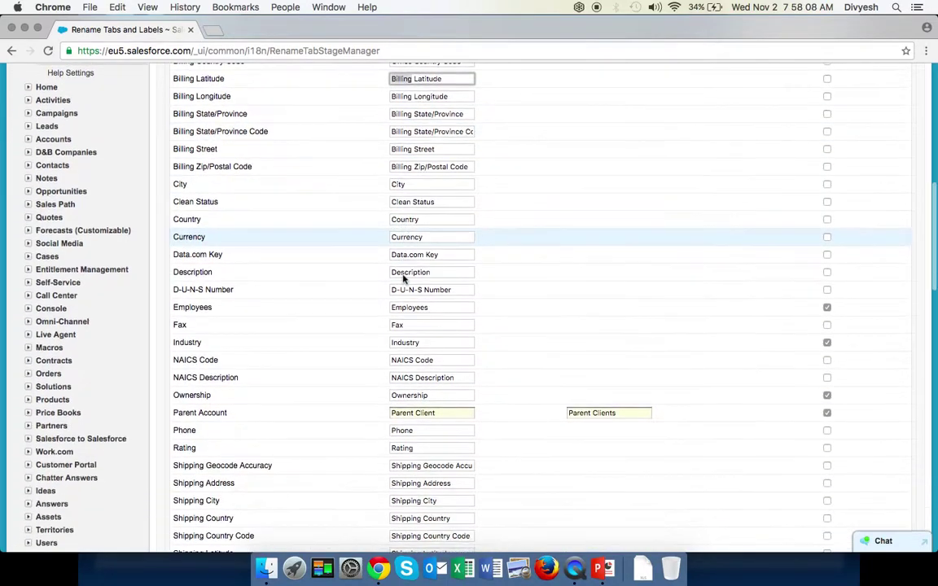
{"action": "scroll", "coordinate": [402, 277], "scroll_direction": "down", "scroll_amount": 9}
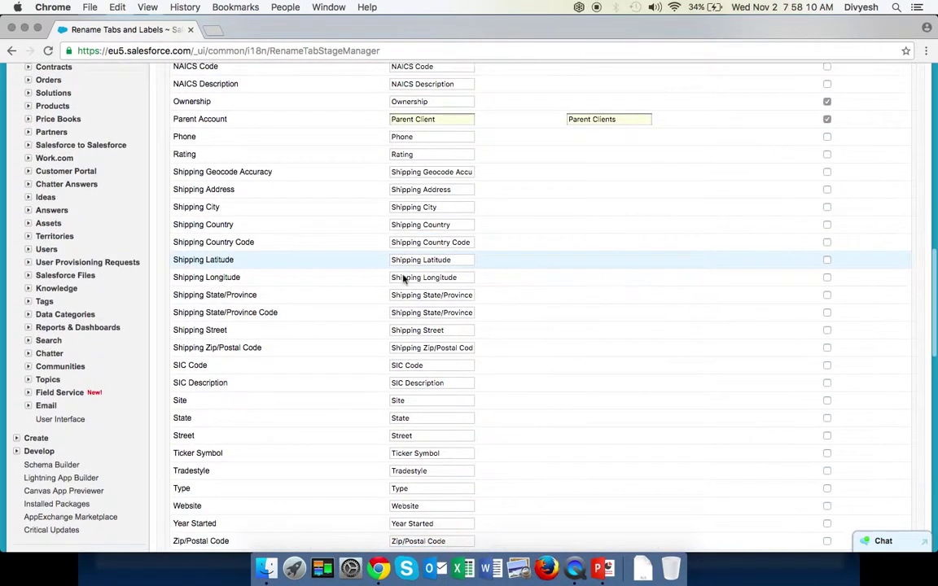
{"action": "left_click", "coordinate": [427, 443]}
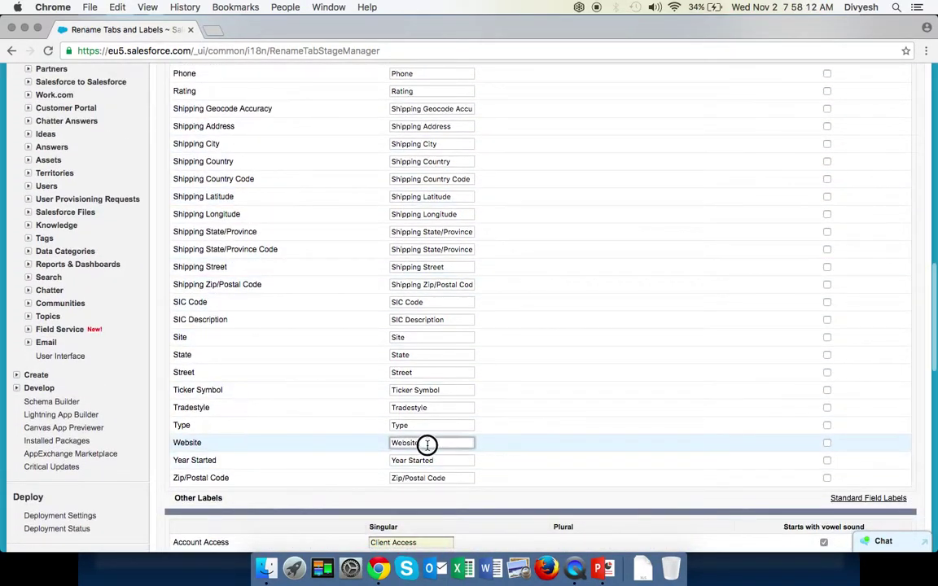
{"action": "type", "text": "URL"}
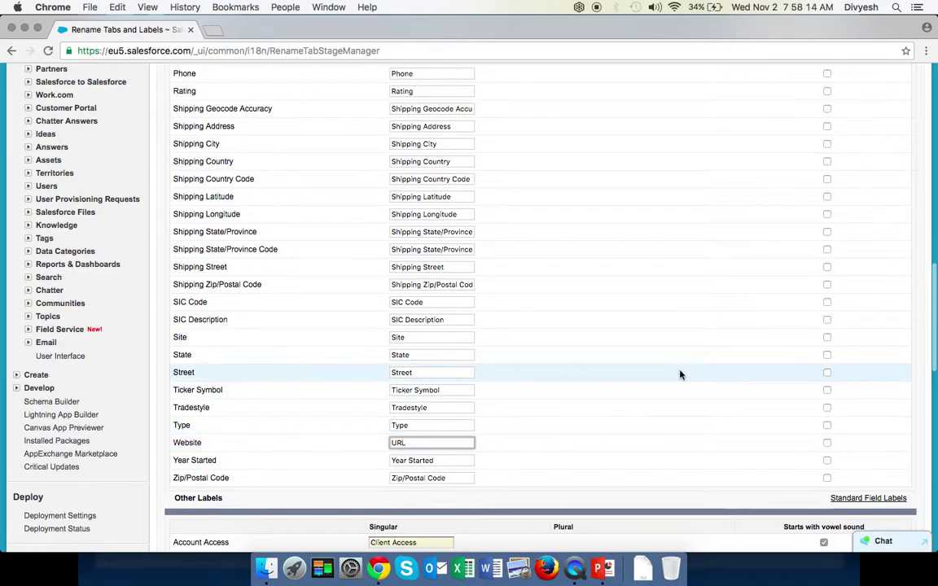
{"action": "scroll", "coordinate": [612, 332], "scroll_direction": "up", "scroll_amount": 20}
{"action": "left_click", "coordinate": [873, 244]}
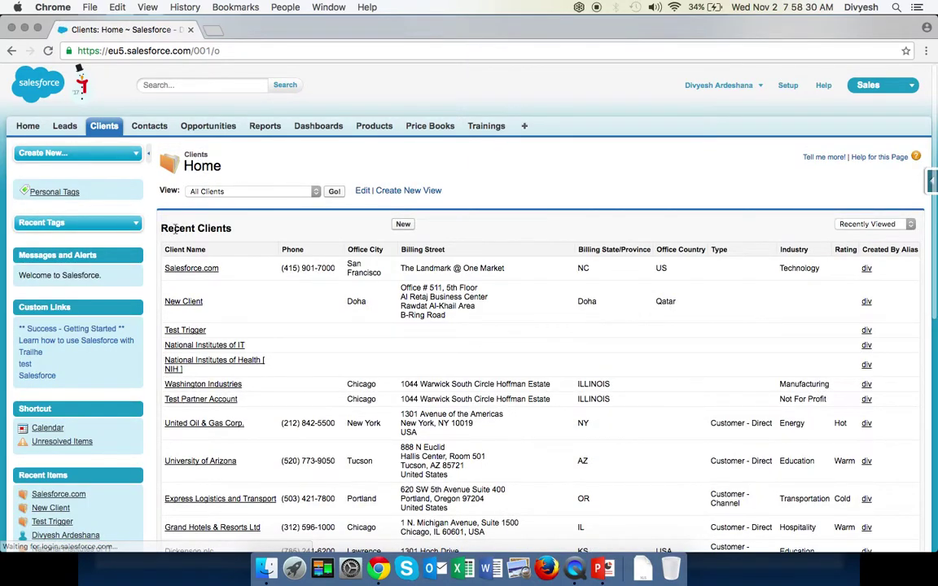
Open the Salesforce.com client record and check the Client Name and Office address labels.
{"action": "left_click", "coordinate": [194, 270]}
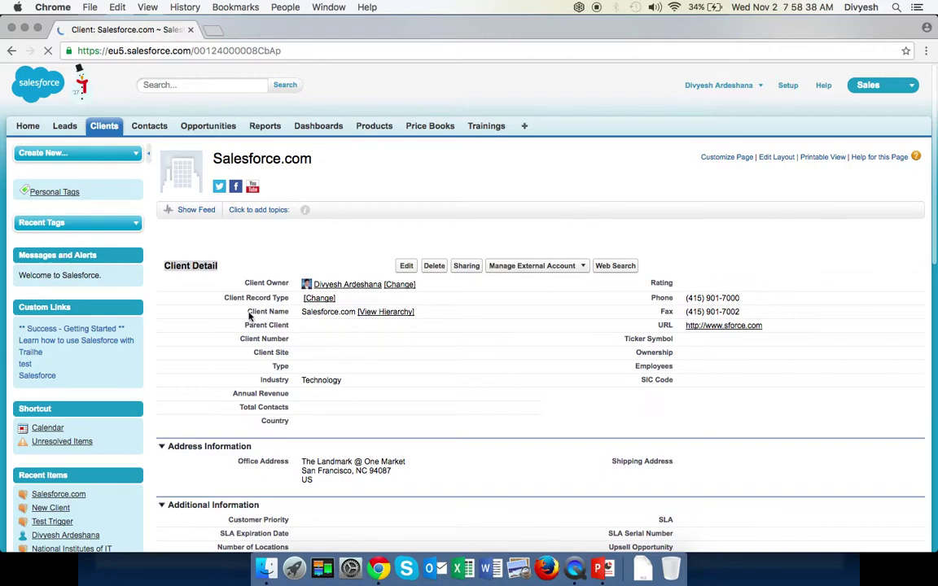
{"action": "triple_click", "coordinate": [274, 311]}
{"action": "scroll", "coordinate": [248, 394], "scroll_direction": "down", "scroll_amount": 3}
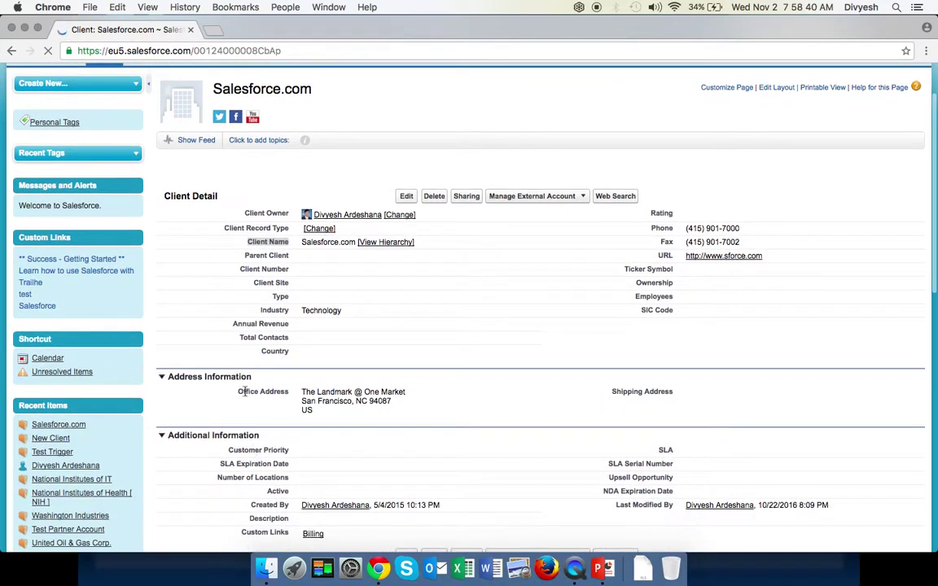
{"action": "double_click", "coordinate": [247, 392]}
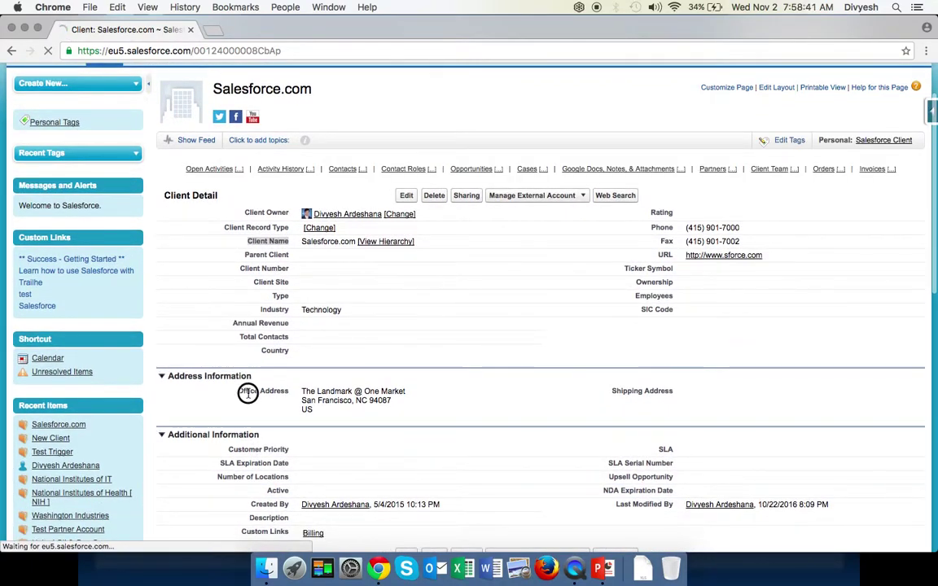
Edit the Salesforce.com record and check the Office Country, Office City and URL labels.
{"action": "left_click", "coordinate": [408, 198]}
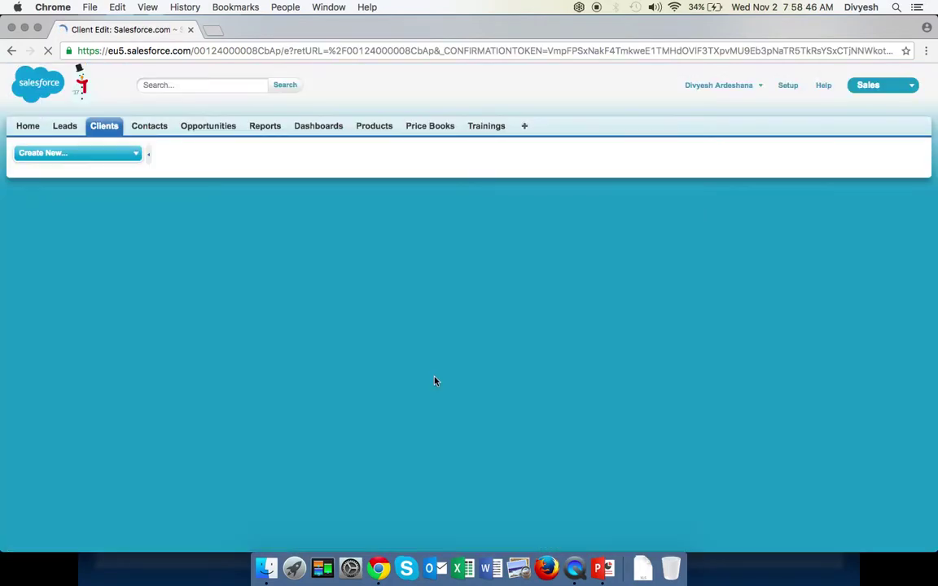
{"action": "scroll", "coordinate": [435, 379], "scroll_direction": "down", "scroll_amount": 3}
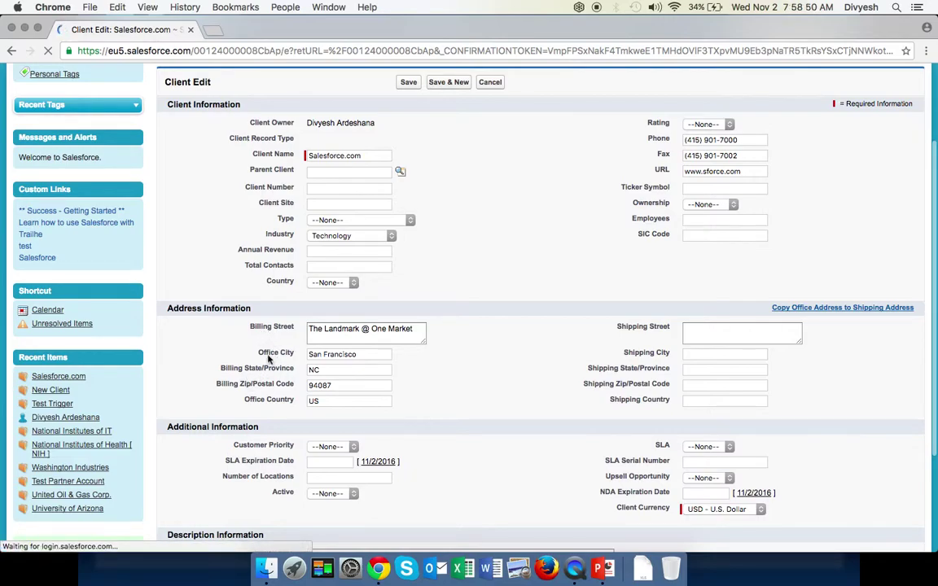
{"action": "left_click_drag", "start_coordinate": [220, 374], "coordinate": [296, 368]}
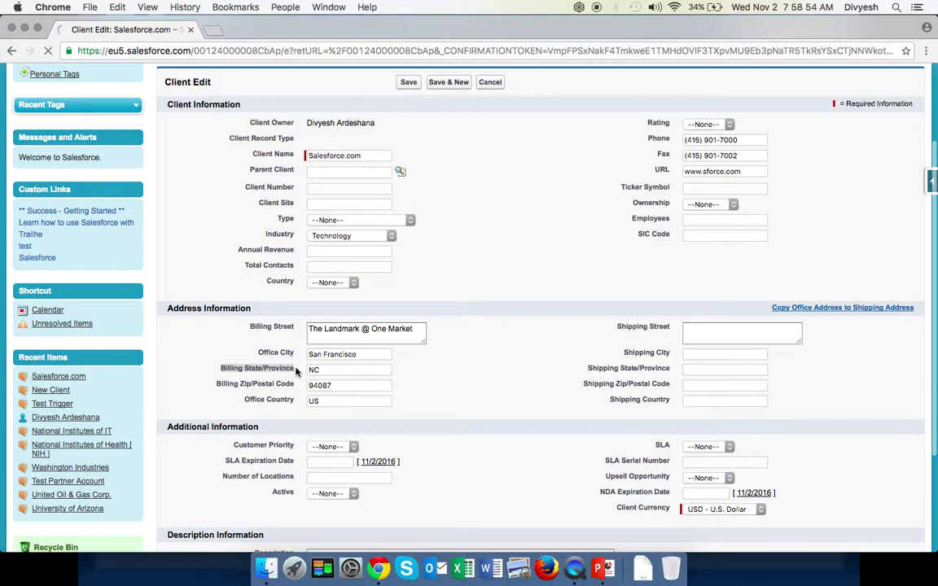
{"action": "triple_click", "coordinate": [297, 400]}
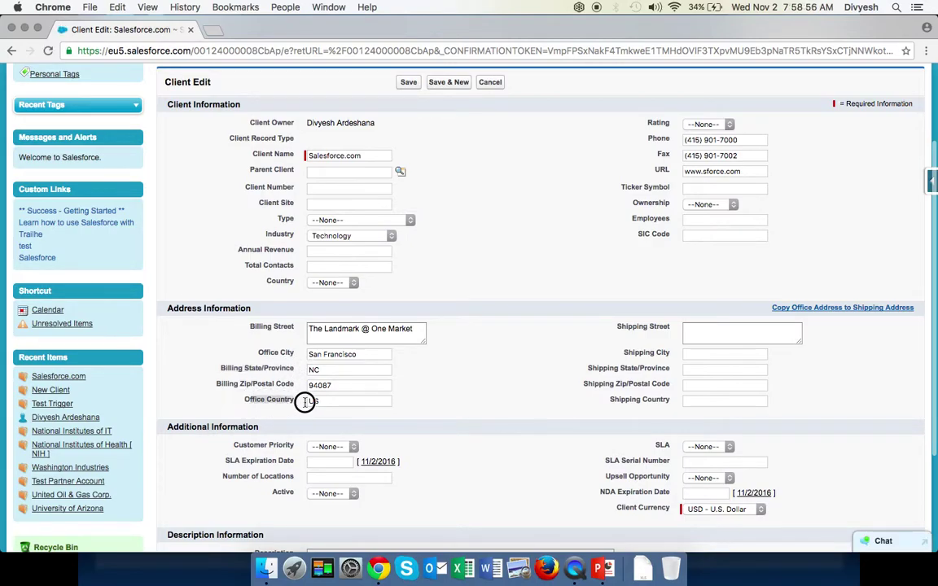
{"action": "triple_click", "coordinate": [261, 354]}
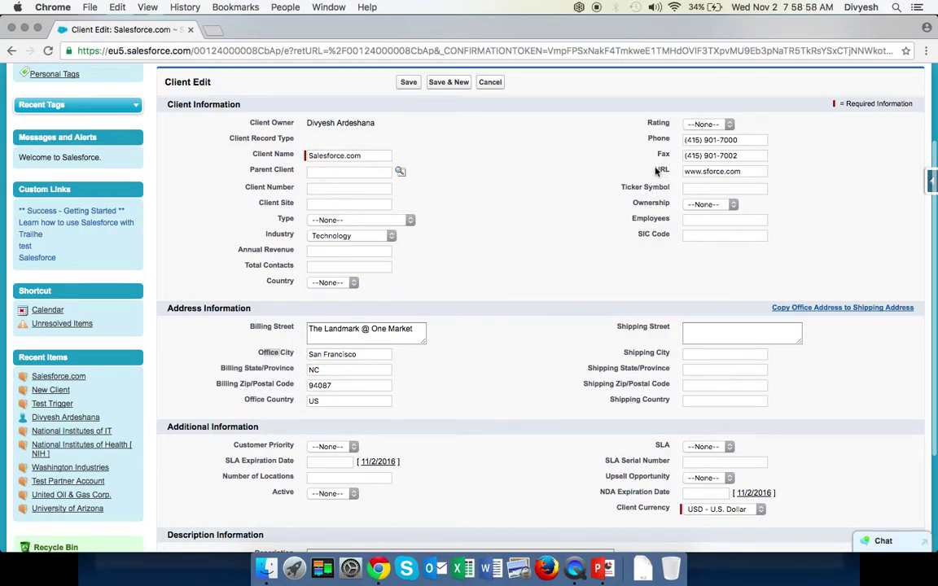
{"action": "triple_click", "coordinate": [660, 170]}
{"action": "scroll", "coordinate": [540, 323], "scroll_direction": "up", "scroll_amount": 3}
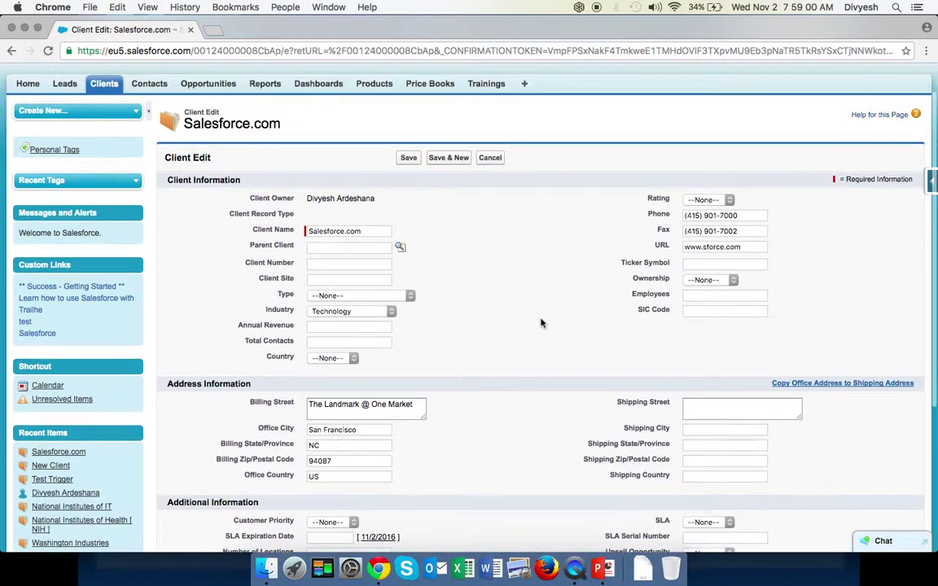
Cancel the edit, then reset the Accounts tab and labels to defaults under Rename Tabs and Labels.
{"action": "left_click", "coordinate": [491, 200]}
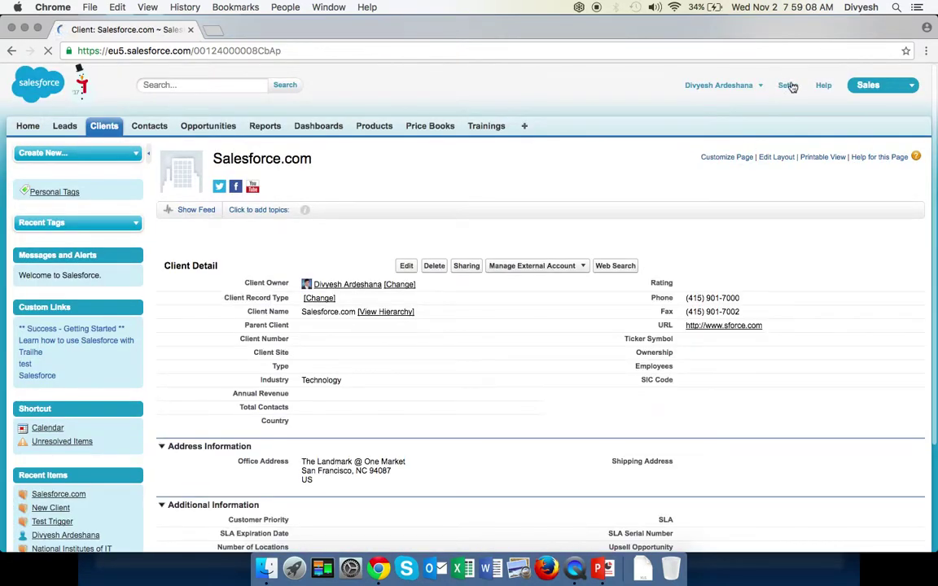
{"action": "left_click", "coordinate": [790, 87]}
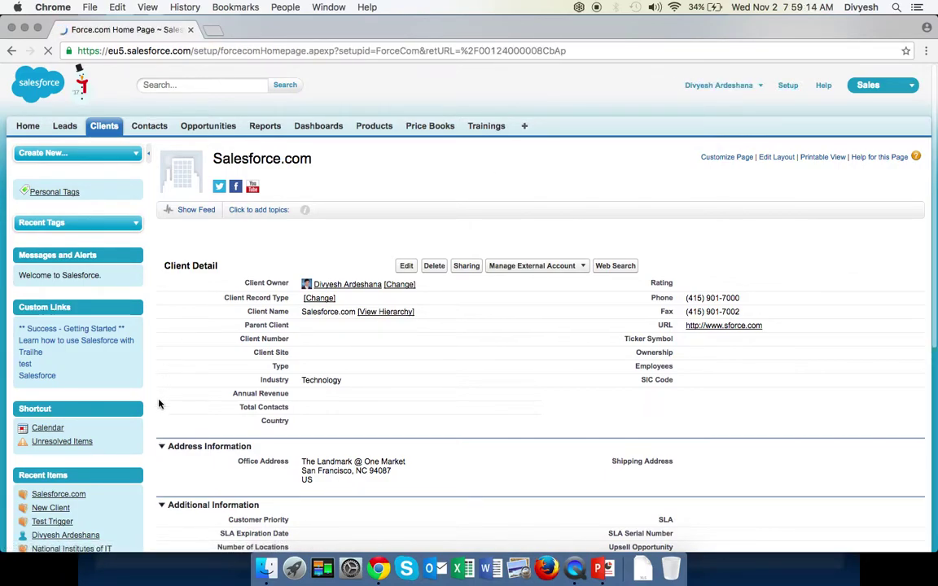
{"action": "scroll", "coordinate": [159, 404], "scroll_direction": "down", "scroll_amount": 5}
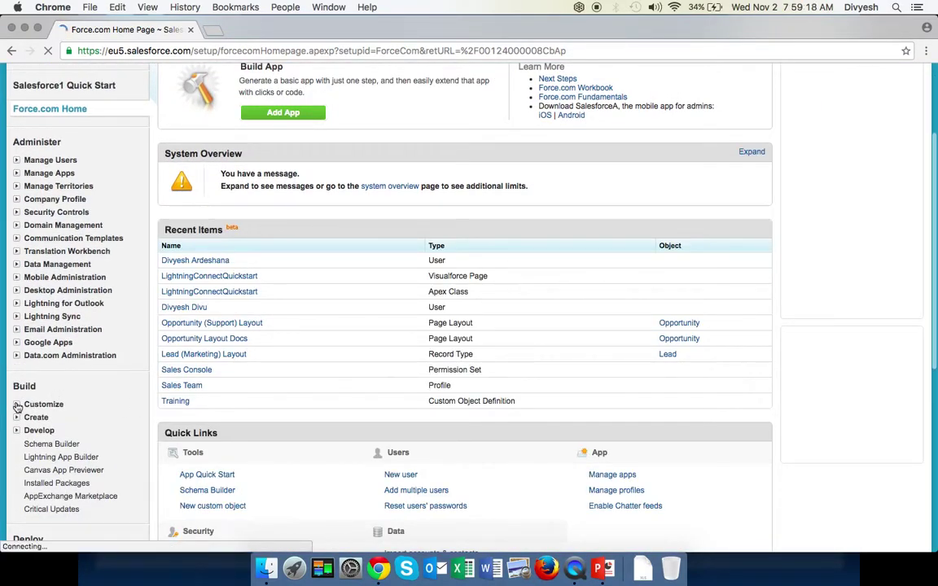
{"action": "left_click", "coordinate": [16, 405]}
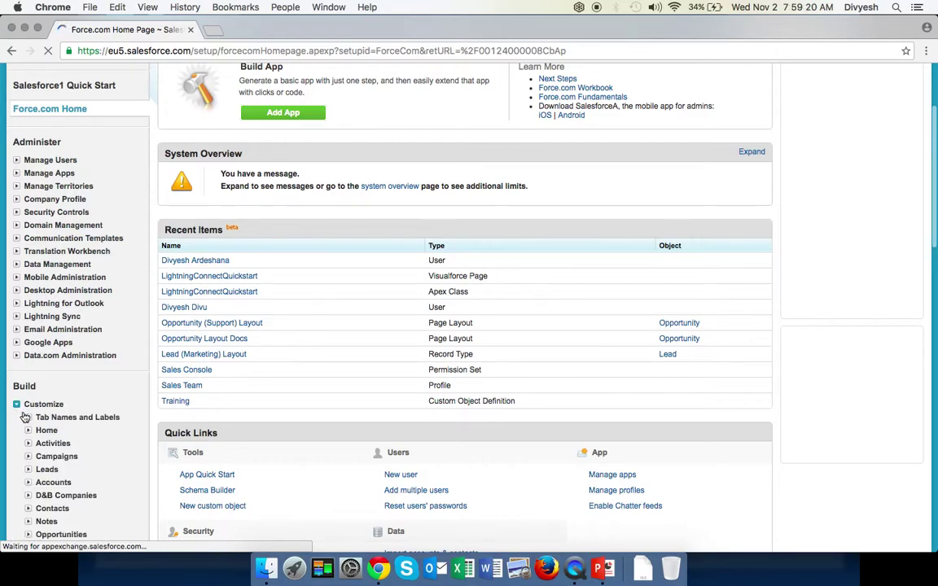
{"action": "left_click", "coordinate": [29, 417]}
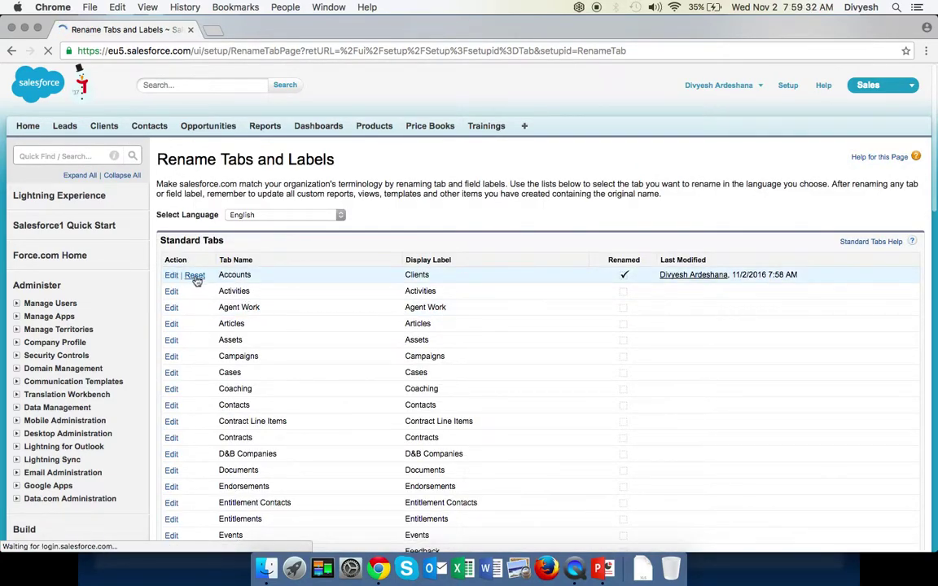
{"action": "left_click", "coordinate": [195, 276]}
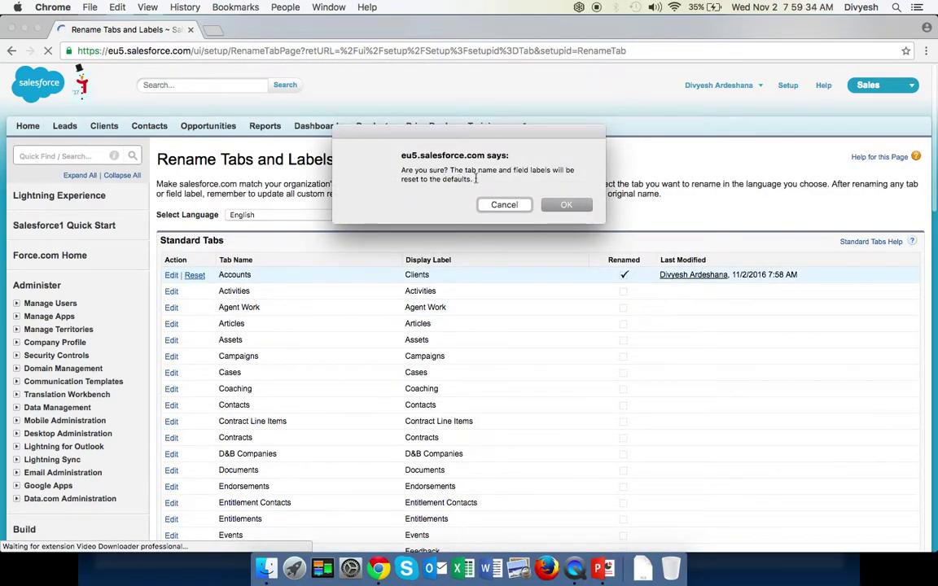
{"action": "left_click", "coordinate": [566, 204]}
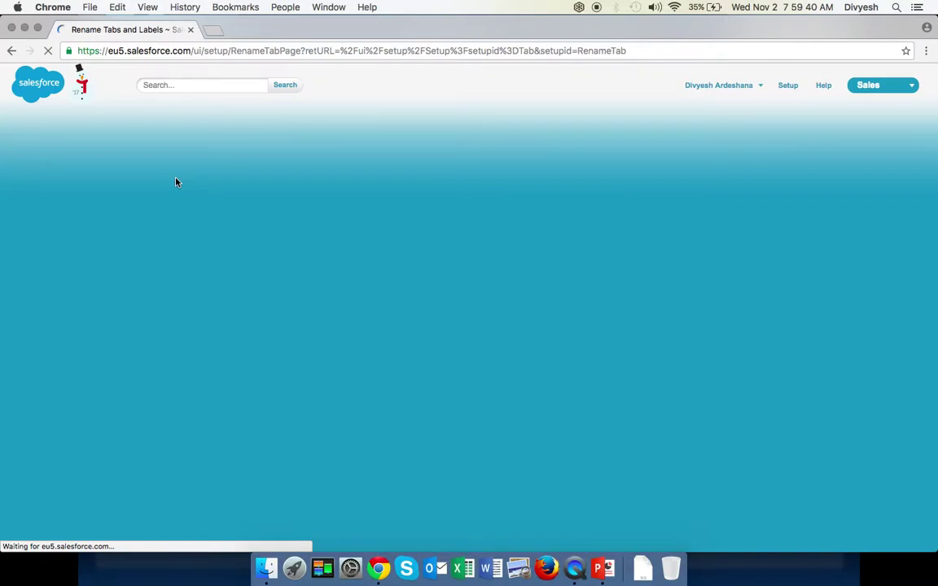
{"action": "left_click", "coordinate": [109, 129]}
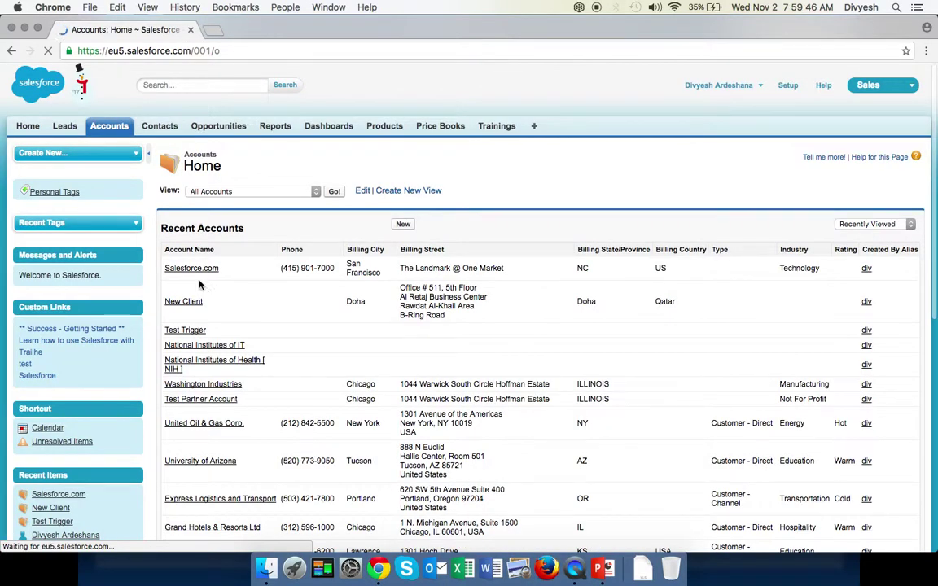
Open the Salesforce.com account to confirm the default Account Name, Billing Address and Website labels.
{"action": "left_click", "coordinate": [192, 269]}
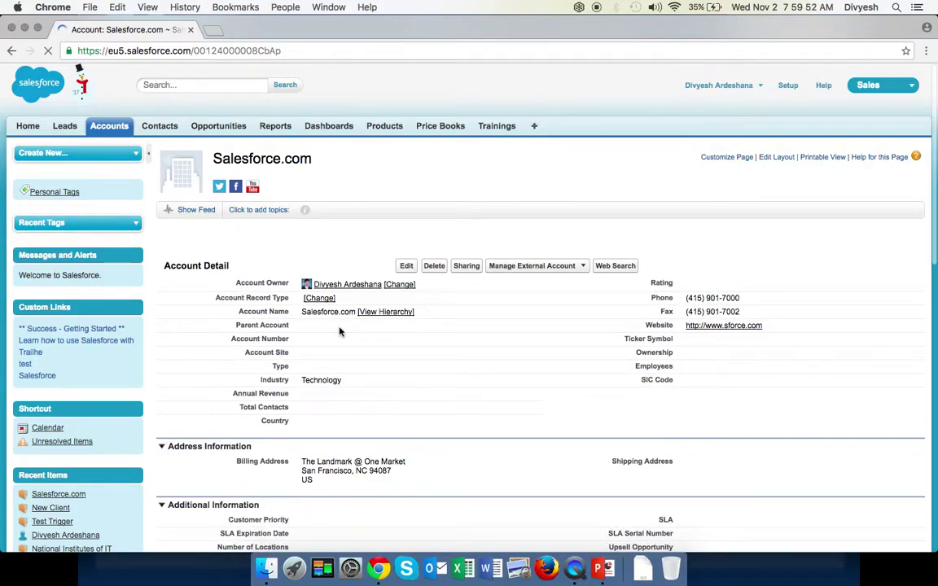
{"action": "scroll", "coordinate": [340, 331], "scroll_direction": "down", "scroll_amount": 1}
{"action": "key", "text": "super+Tab"}
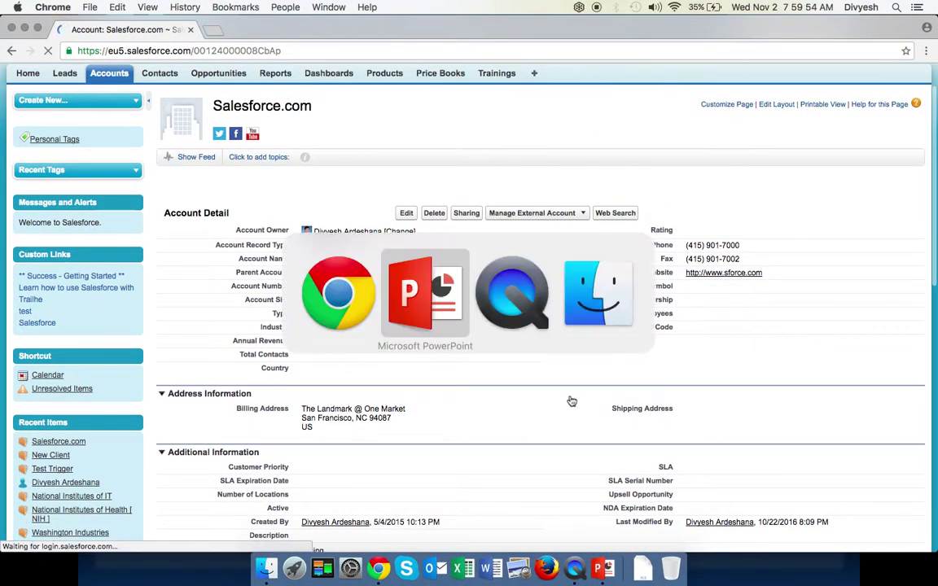